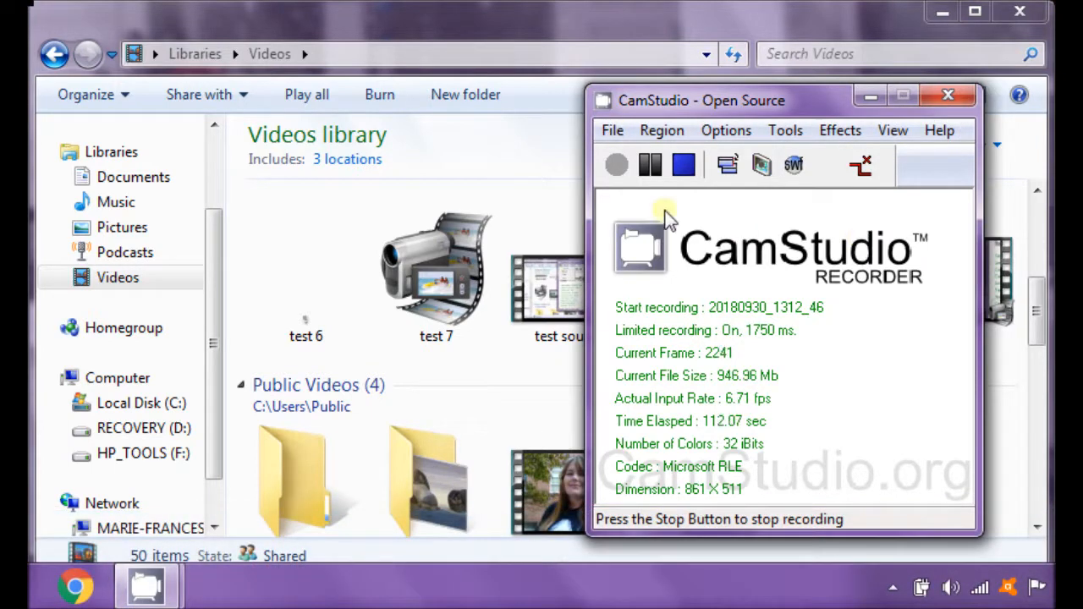
# Step: Review the recorder's Record, Pause, Stop and Exit commands
pyautogui.click(614, 131)
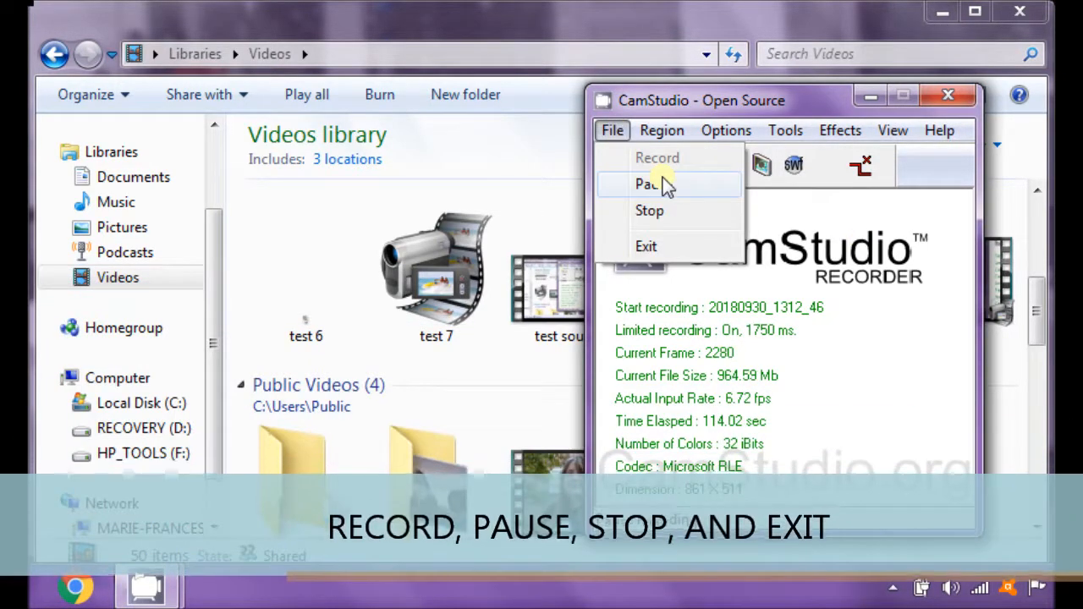
pyautogui.click(611, 135)
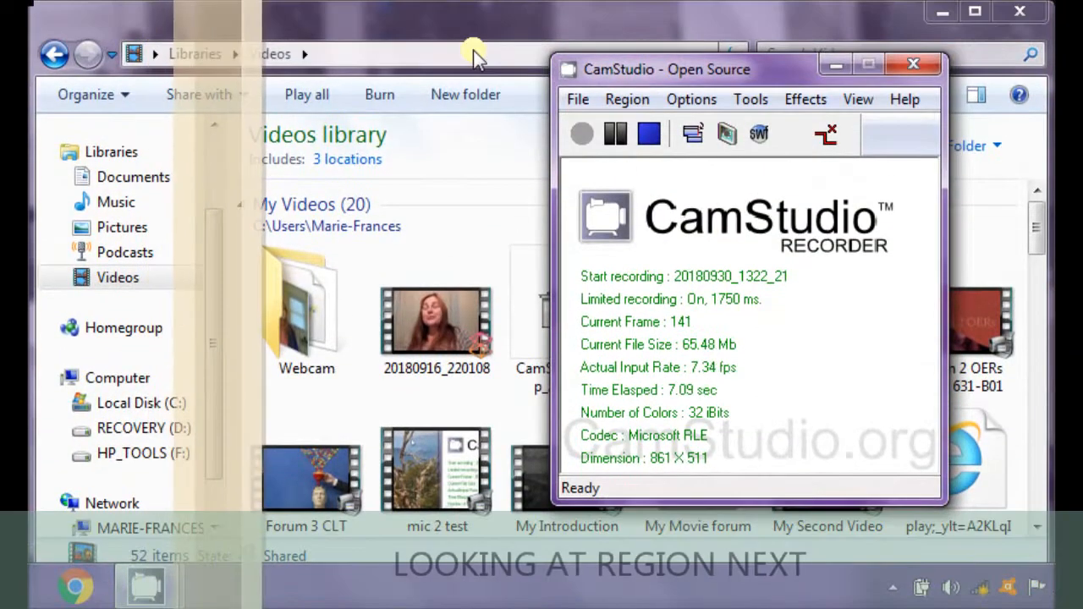
# Step: Review the capture region choices and inspect the Fixed Region settings, closing them without making changes
pyautogui.click(624, 101)
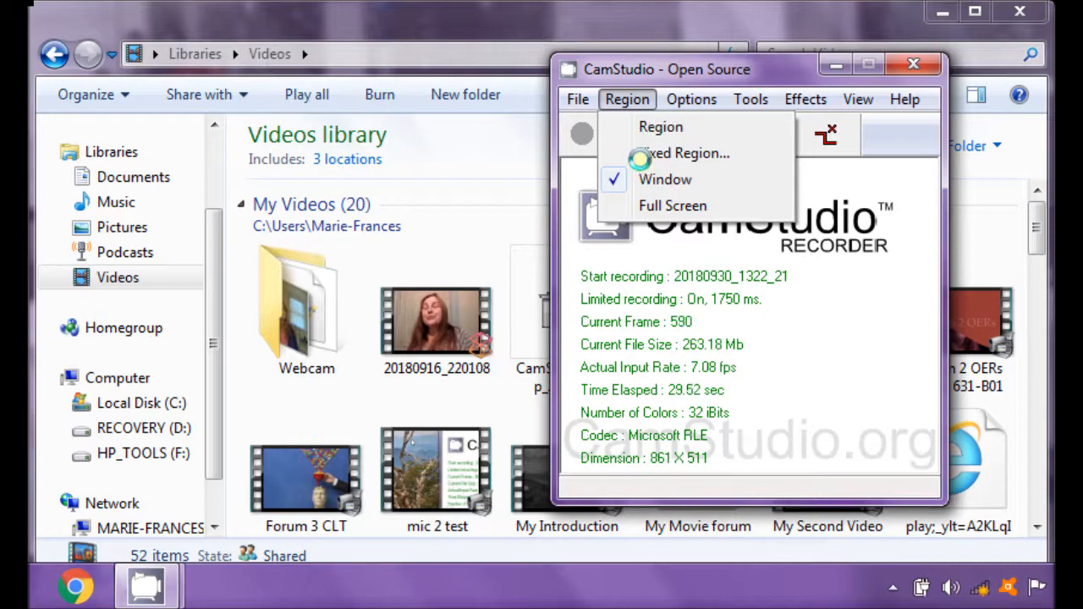
pyautogui.click(676, 154)
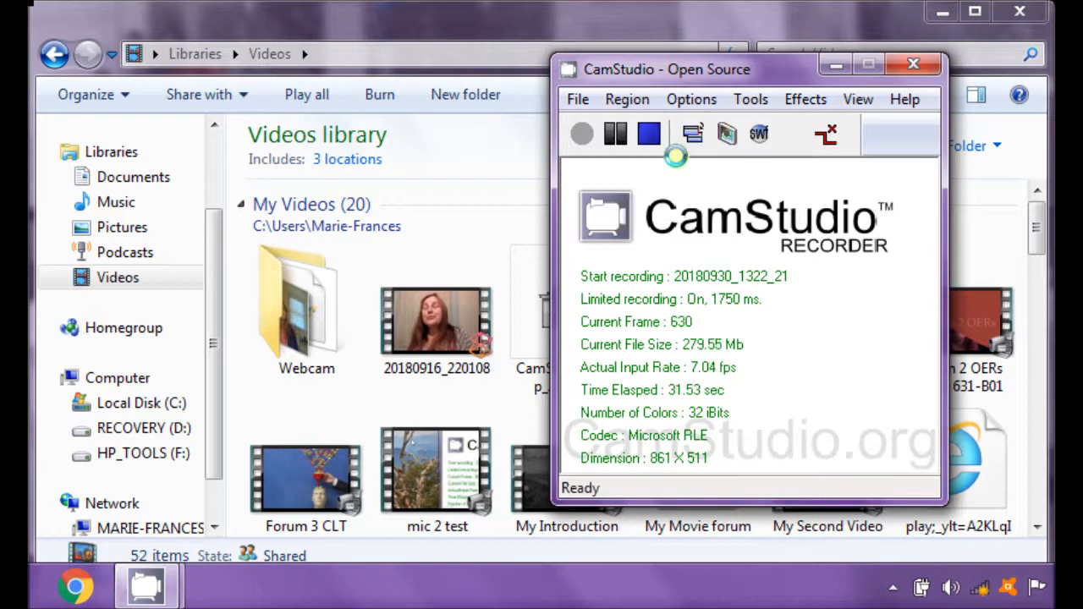
pyautogui.click(620, 99)
pyautogui.click(658, 153)
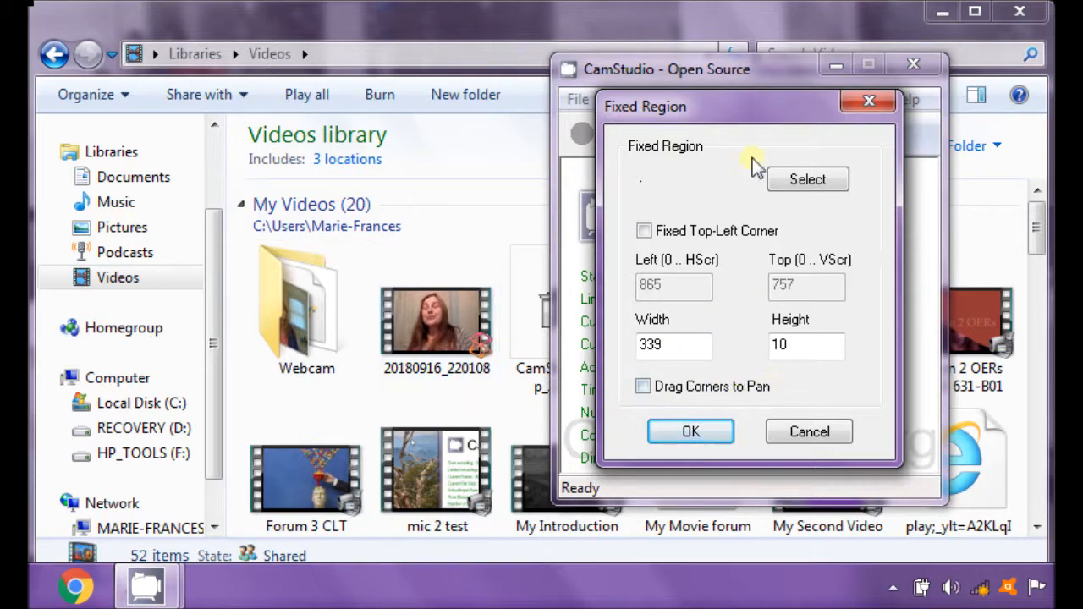
pyautogui.click(865, 107)
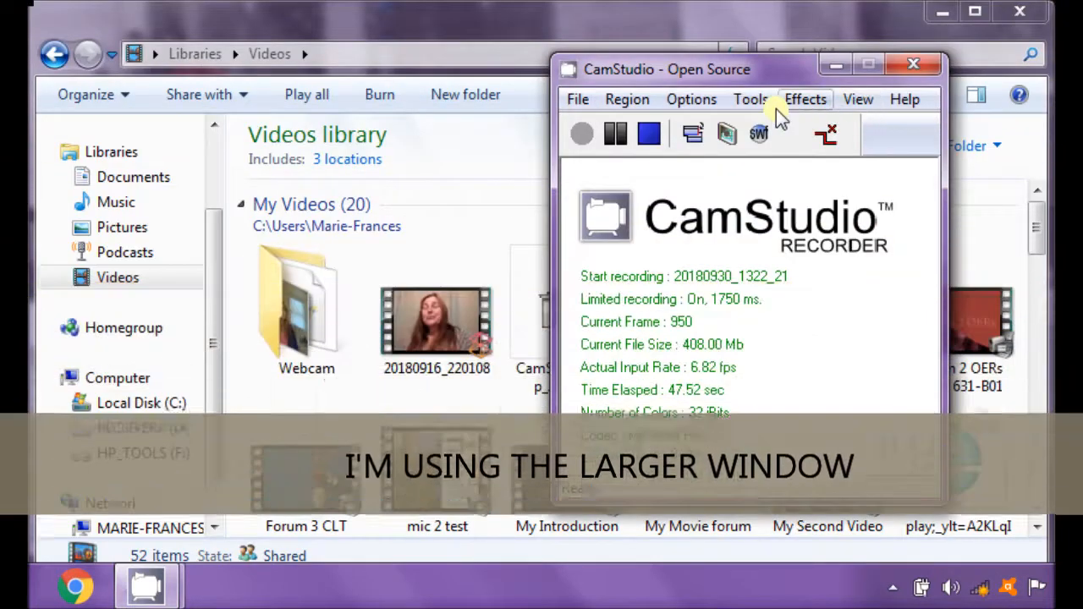
pyautogui.click(625, 103)
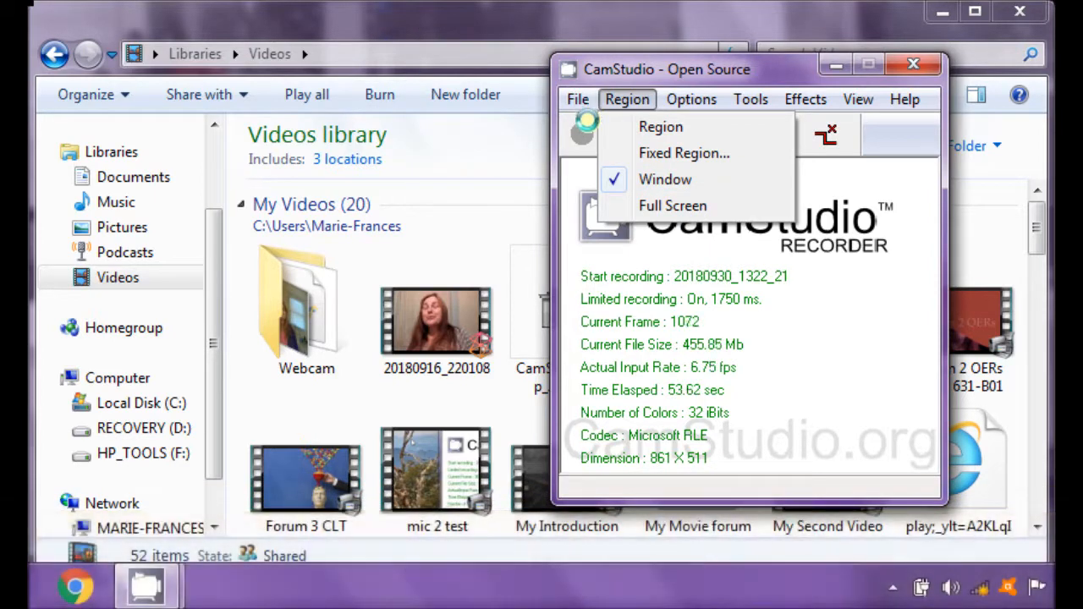
pyautogui.click(636, 101)
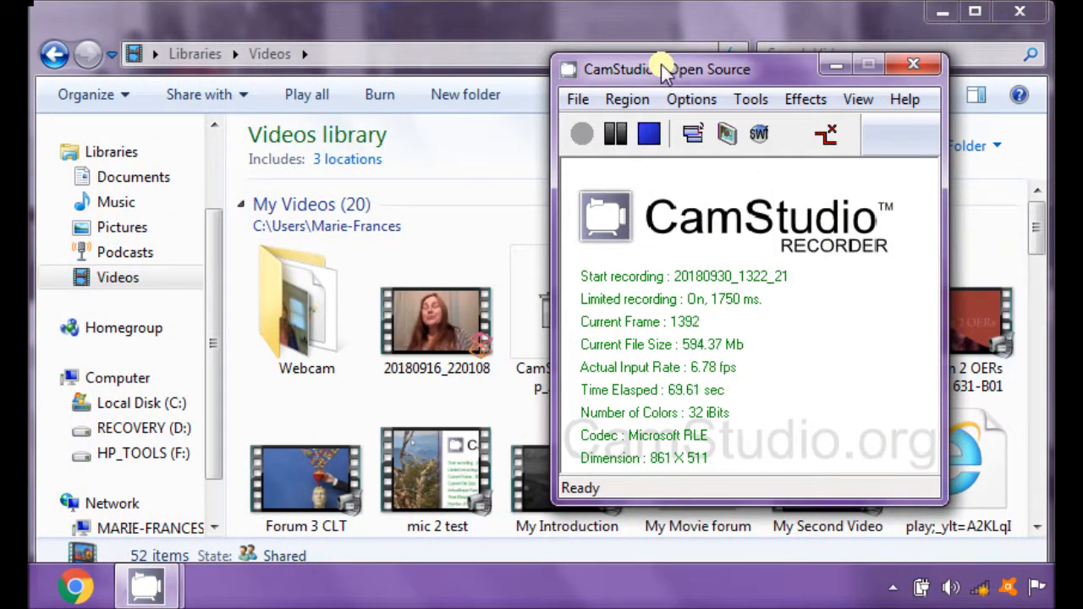
# Step: Reposition the recorder window over the Videos library
pyautogui.moveTo(627, 65)
pyautogui.mouseDown()
pyautogui.moveTo(500, 22)
pyautogui.moveTo(597, 20)
pyautogui.moveTo(614, 85)
pyautogui.moveTo(653, 71)
pyautogui.moveTo(640, 79)
pyautogui.mouseUp()
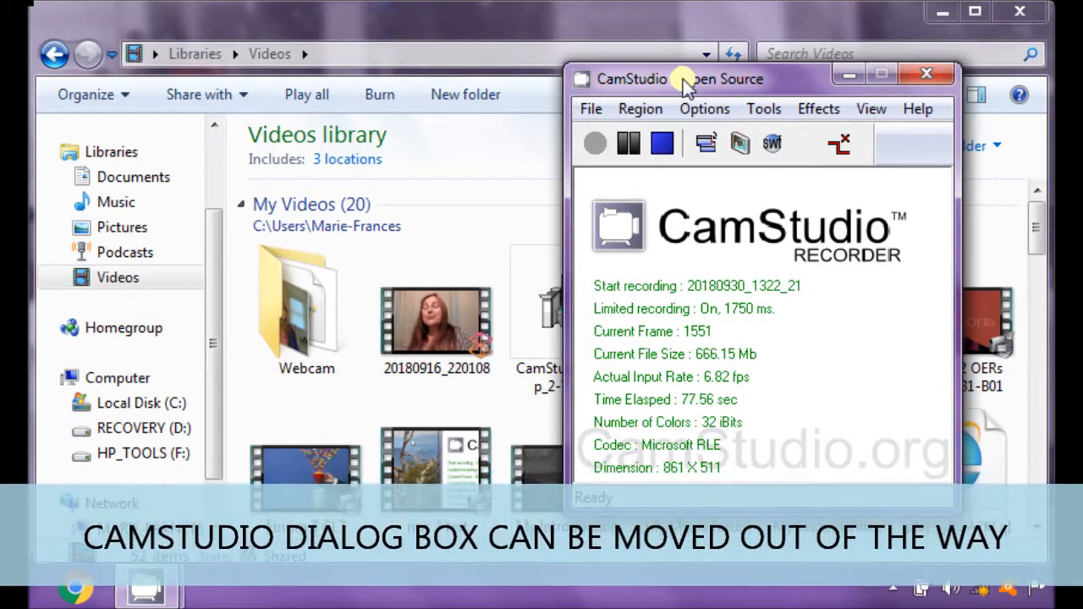
pyautogui.moveTo(678, 83); pyautogui.dragTo(0, 0)
pyautogui.moveTo(0, 85); pyautogui.dragTo(584, 78)
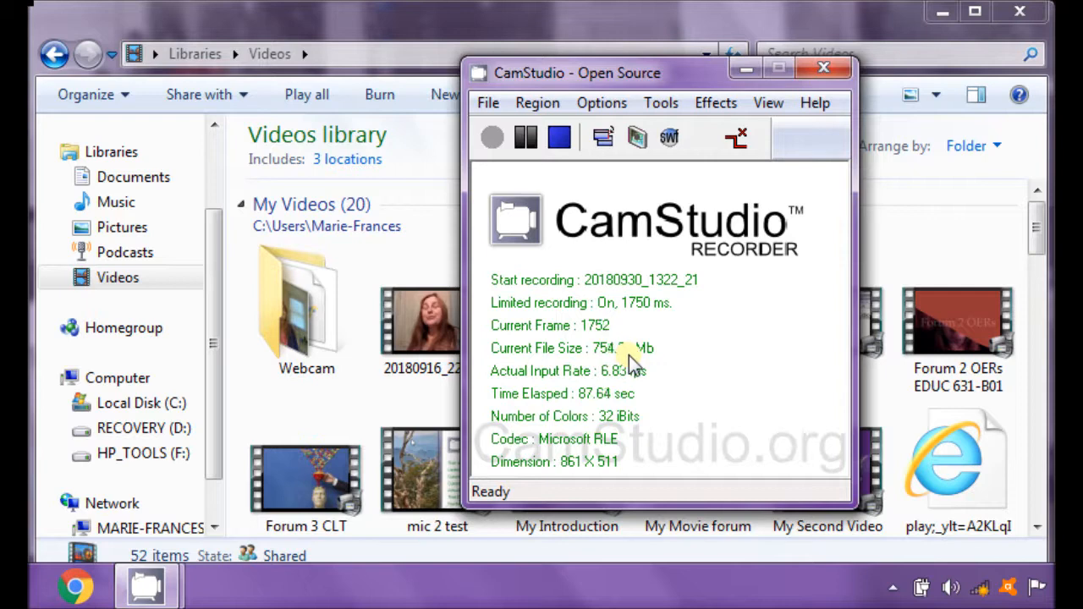
pyautogui.moveTo(648, 74); pyautogui.dragTo(763, 90)
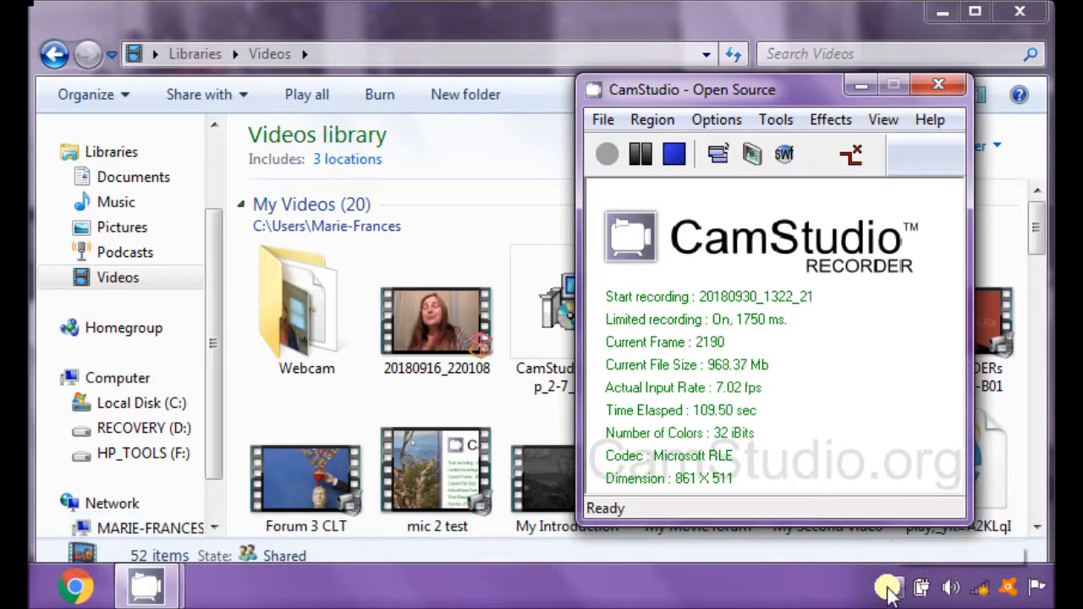
# Step: Locate the recorder among the hidden notification area icons, and check the Full Screen capture choice
pyautogui.click(888, 586)
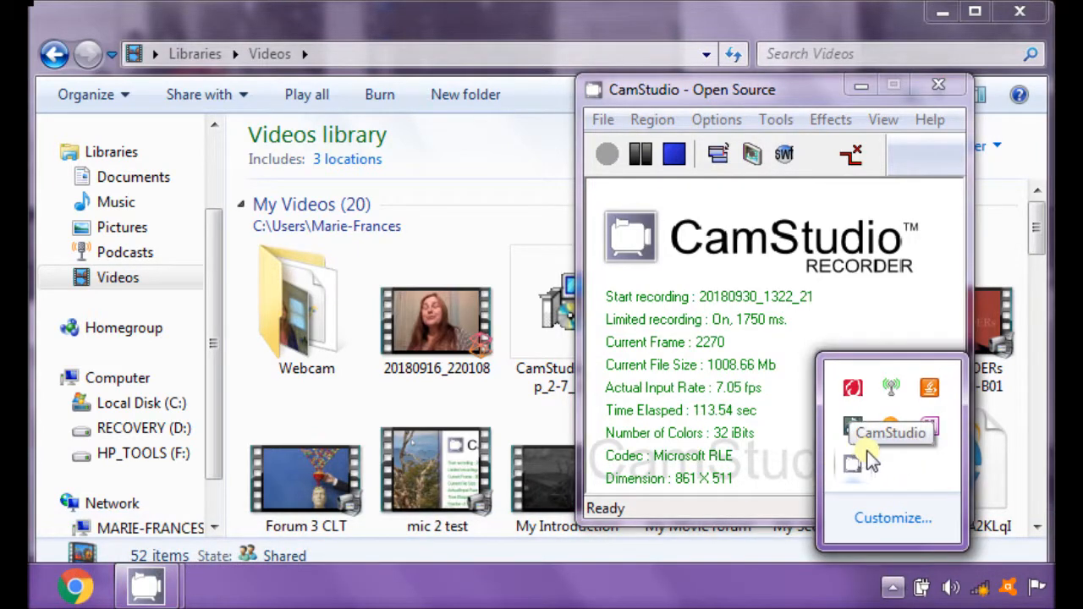
pyautogui.click(804, 92)
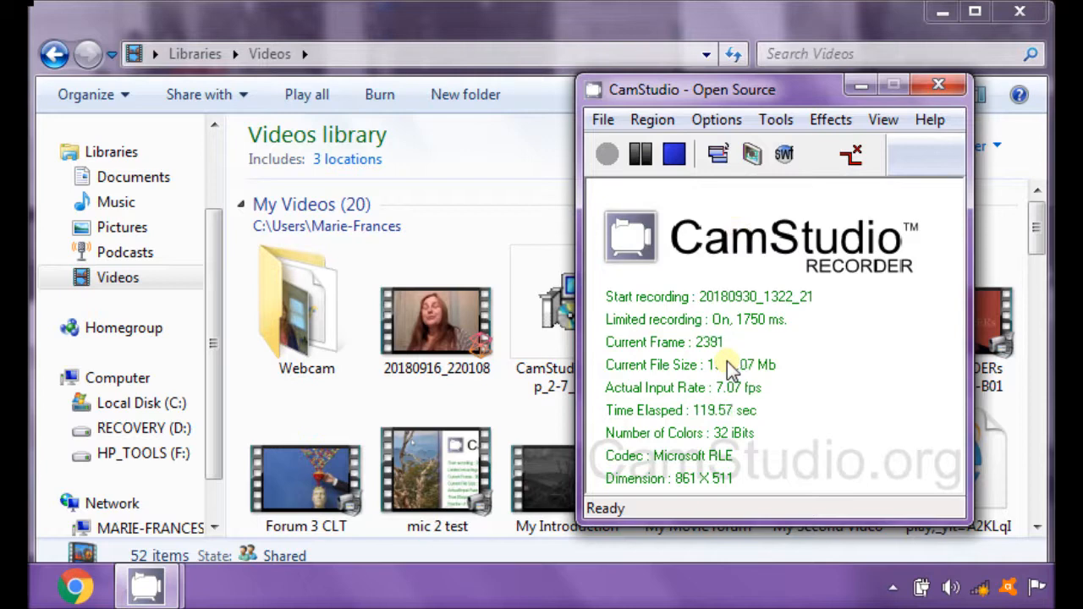
pyautogui.click(653, 119)
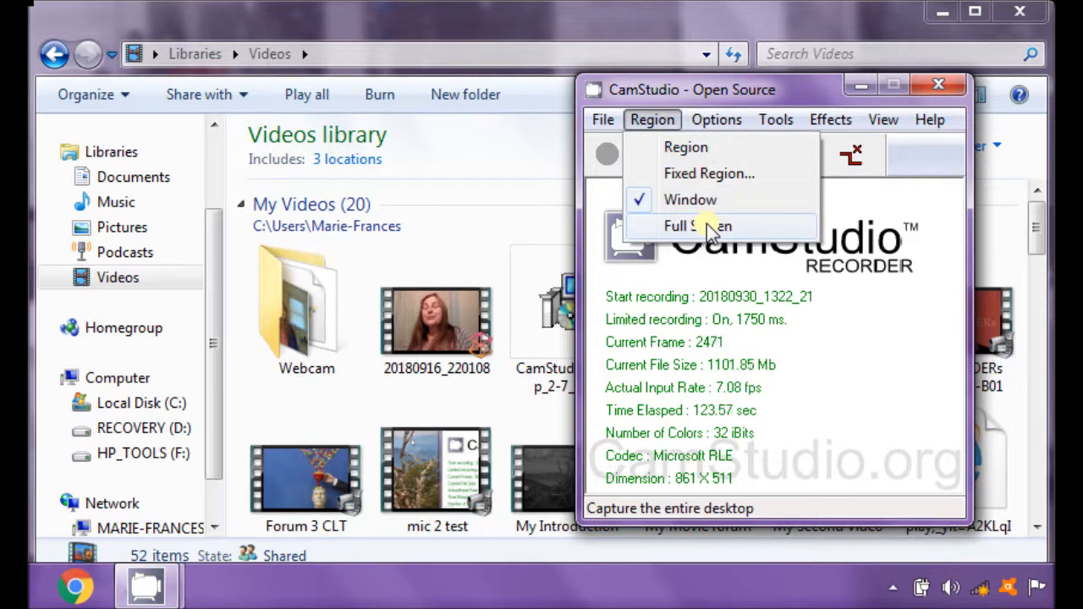
pyautogui.click(651, 124)
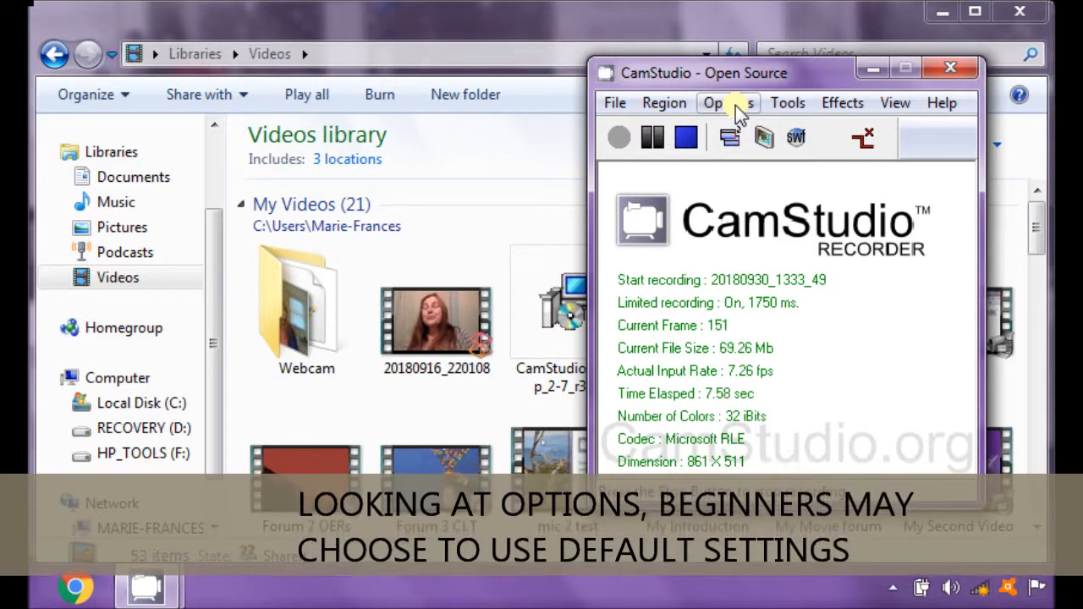
# Step: Inspect the Cursor Options, including the highlight shape and color choices, and close them without making changes
pyautogui.click(735, 105)
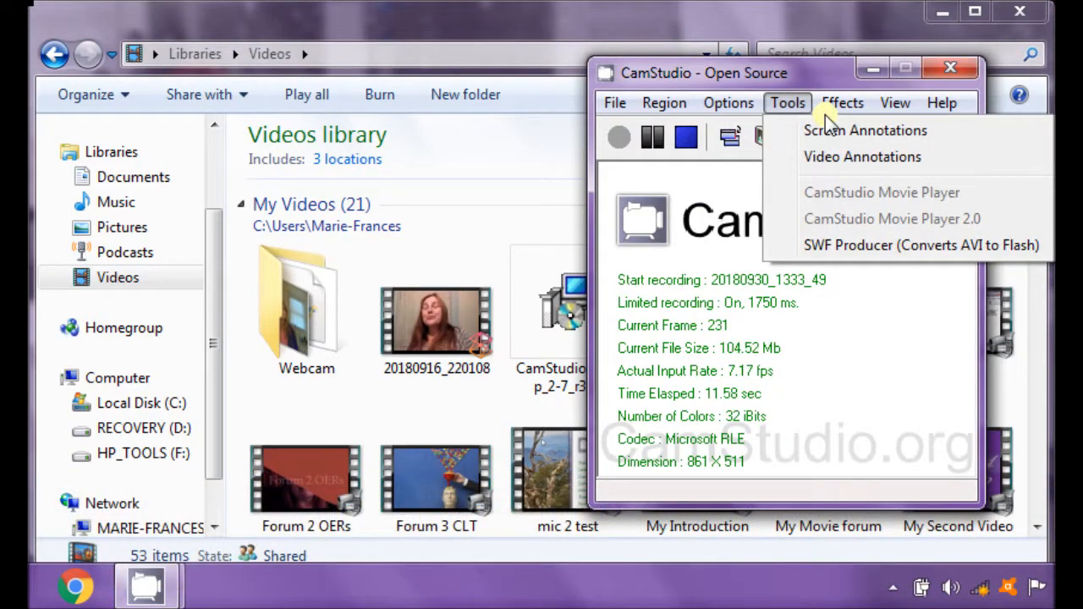
pyautogui.moveTo(897, 109)
pyautogui.moveTo(736, 102)
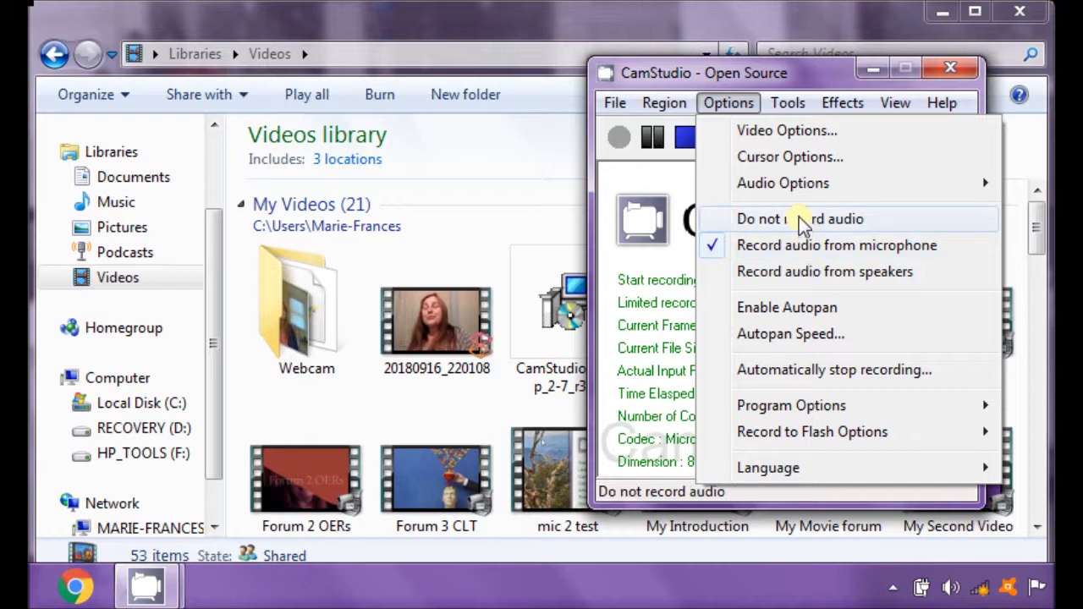
pyautogui.click(778, 157)
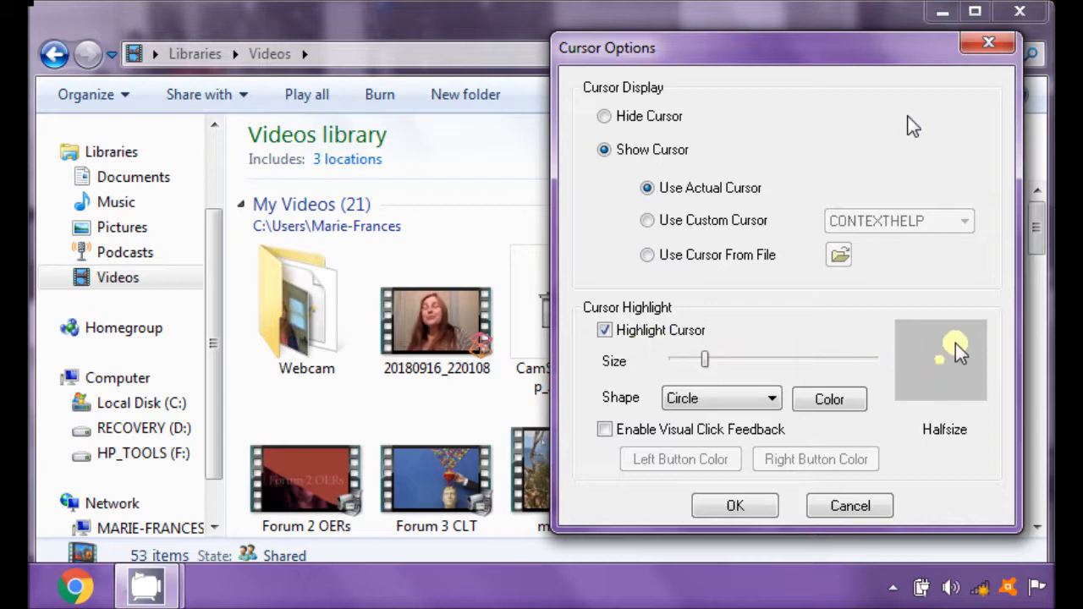
pyautogui.click(772, 398)
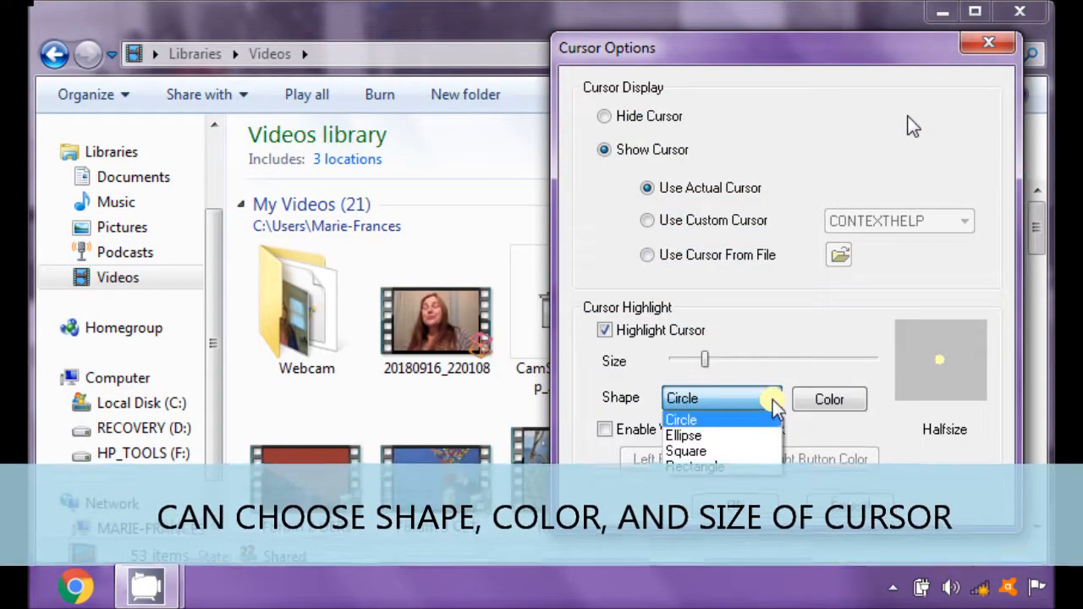
pyautogui.click(775, 407)
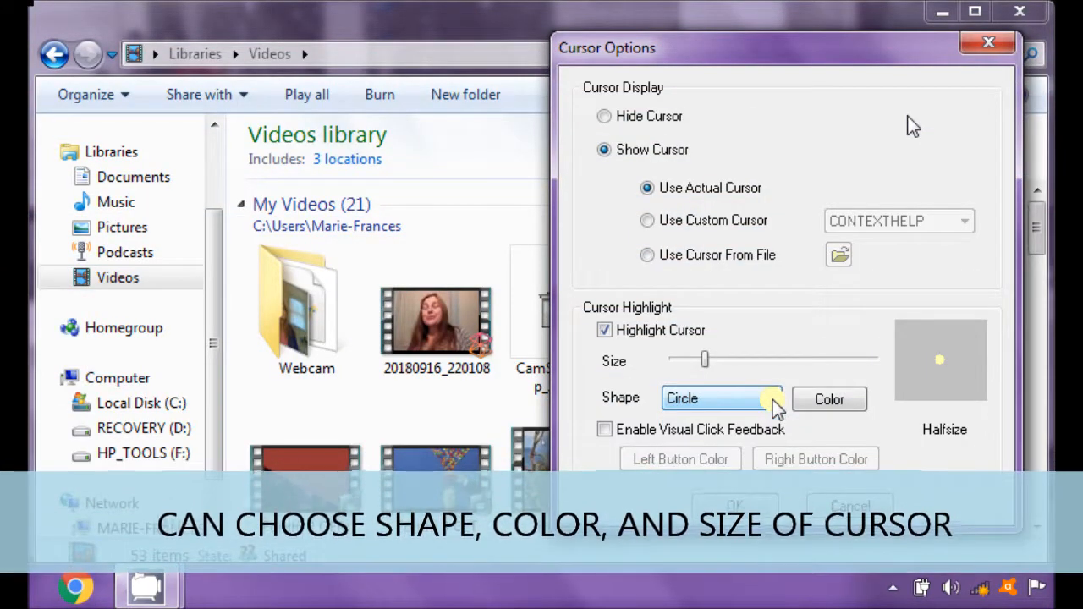
pyautogui.click(829, 399)
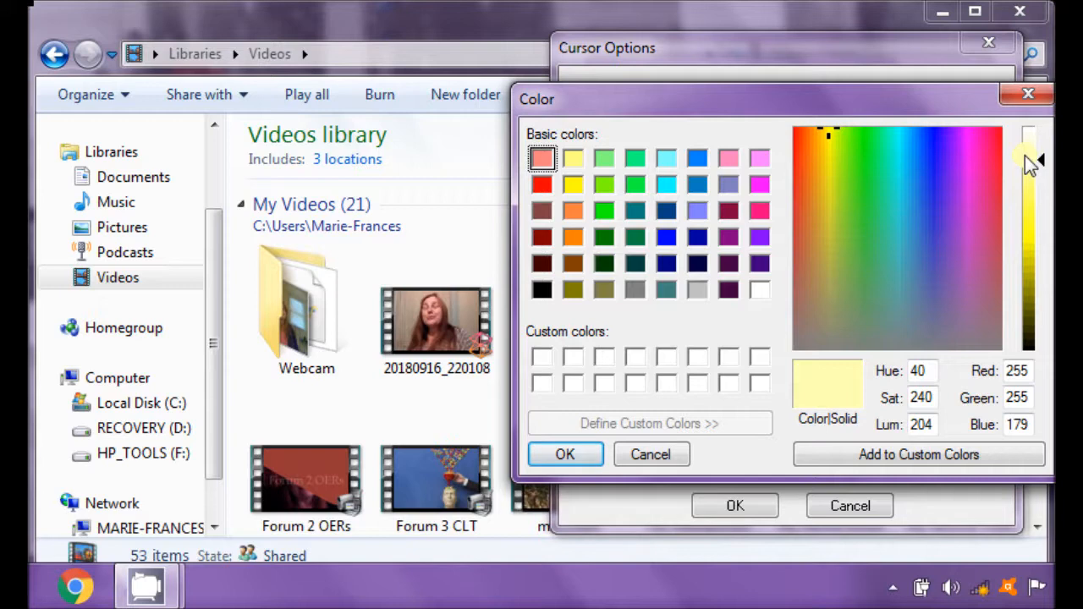
pyautogui.click(1008, 95)
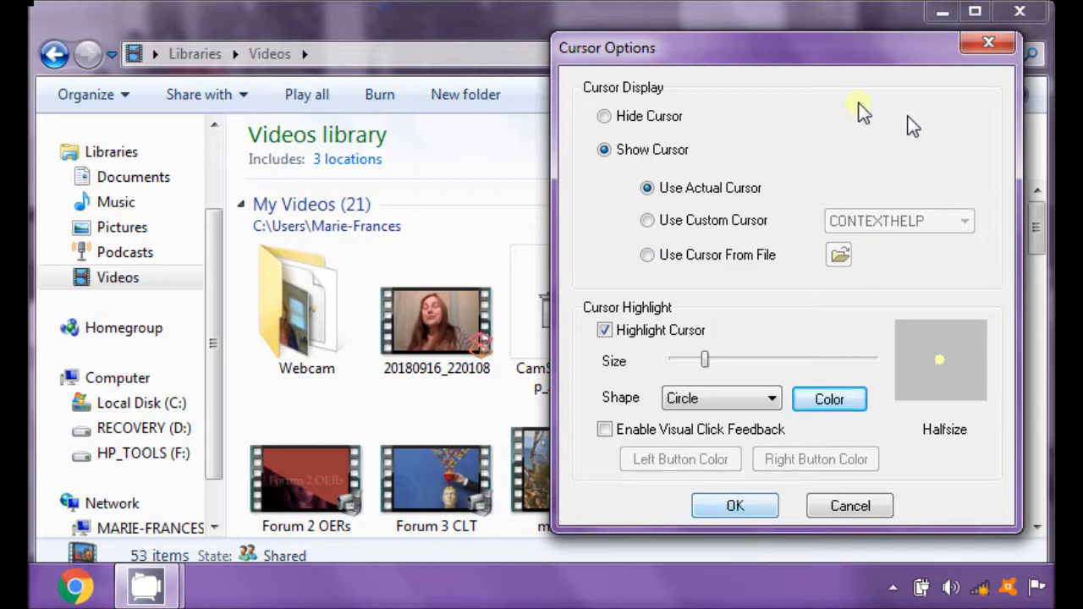
pyautogui.click(987, 50)
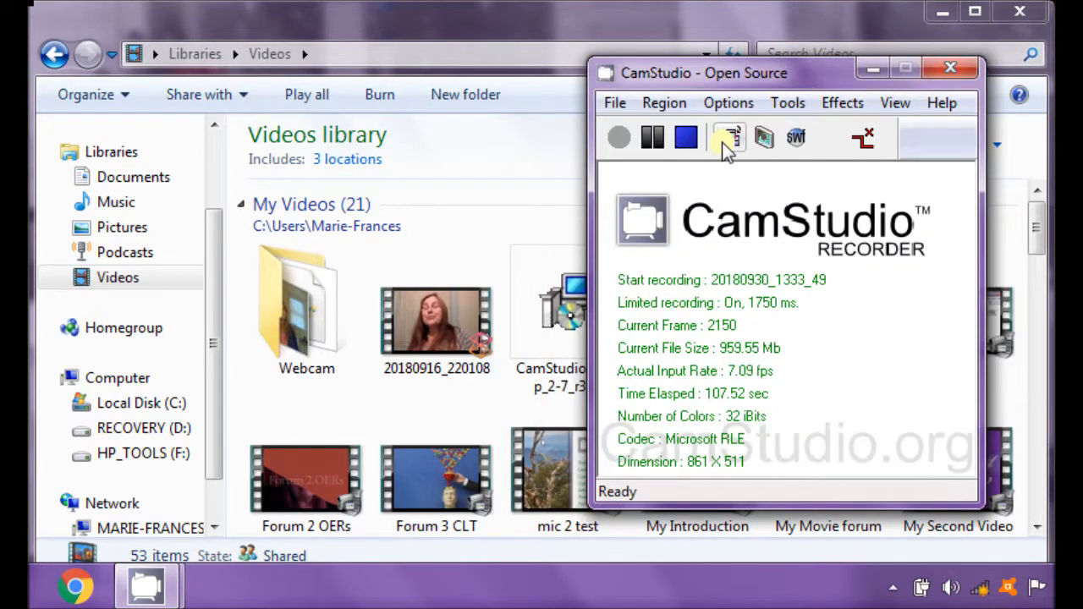
# Step: Review the recording options and try to open the audio options for the microphone
pyautogui.click(723, 104)
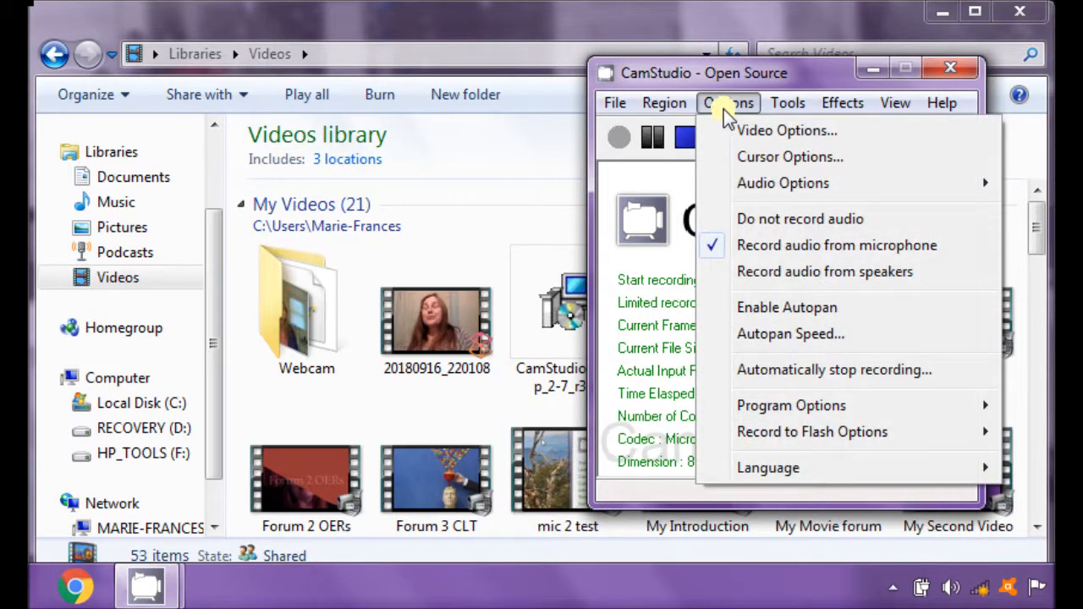
pyautogui.click(727, 104)
pyautogui.click(727, 105)
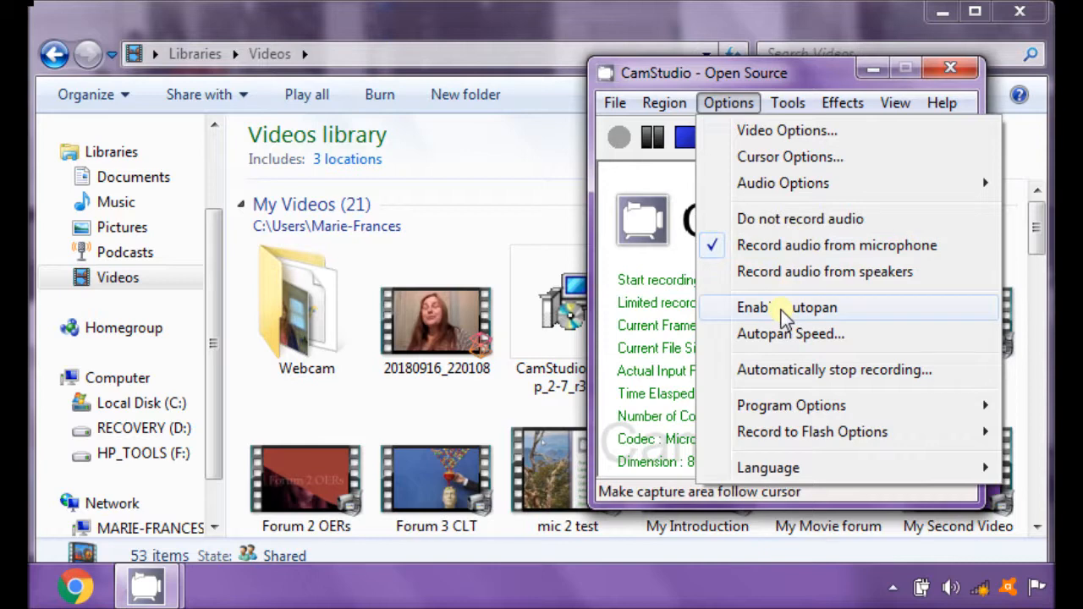
pyautogui.moveTo(761, 189)
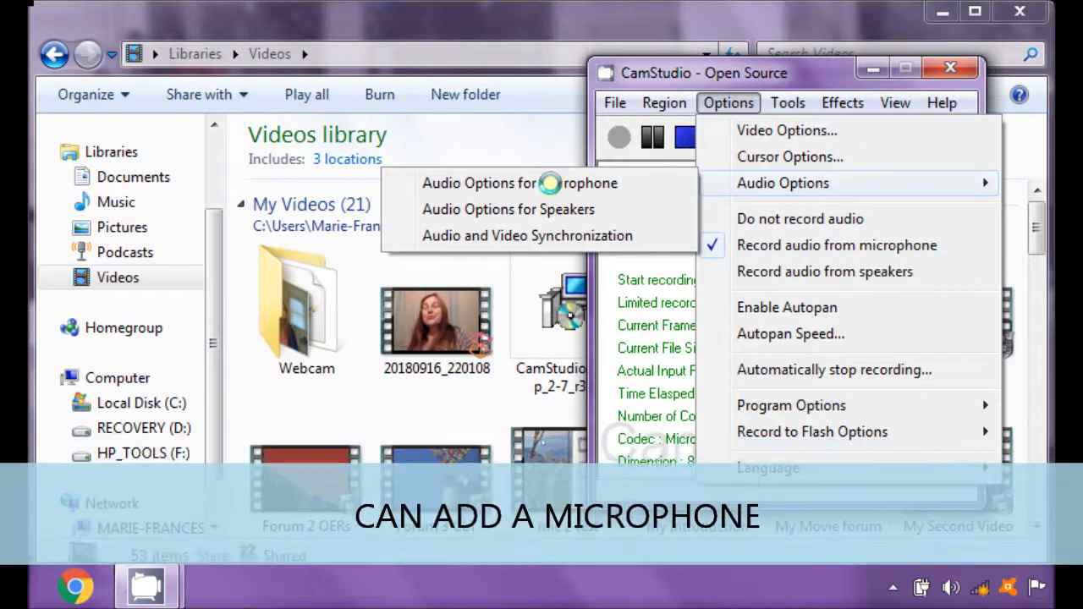
pyautogui.click(492, 186)
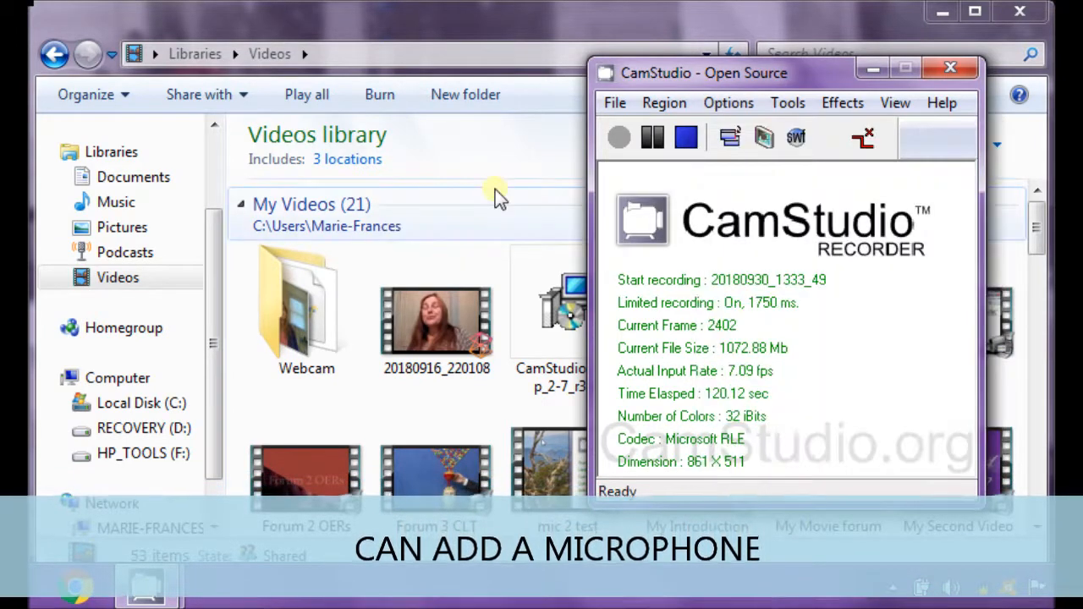
# Step: Open the audio options for the microphone, inspect the available audio capture devices, and close the settings without making changes
pyautogui.click(673, 103)
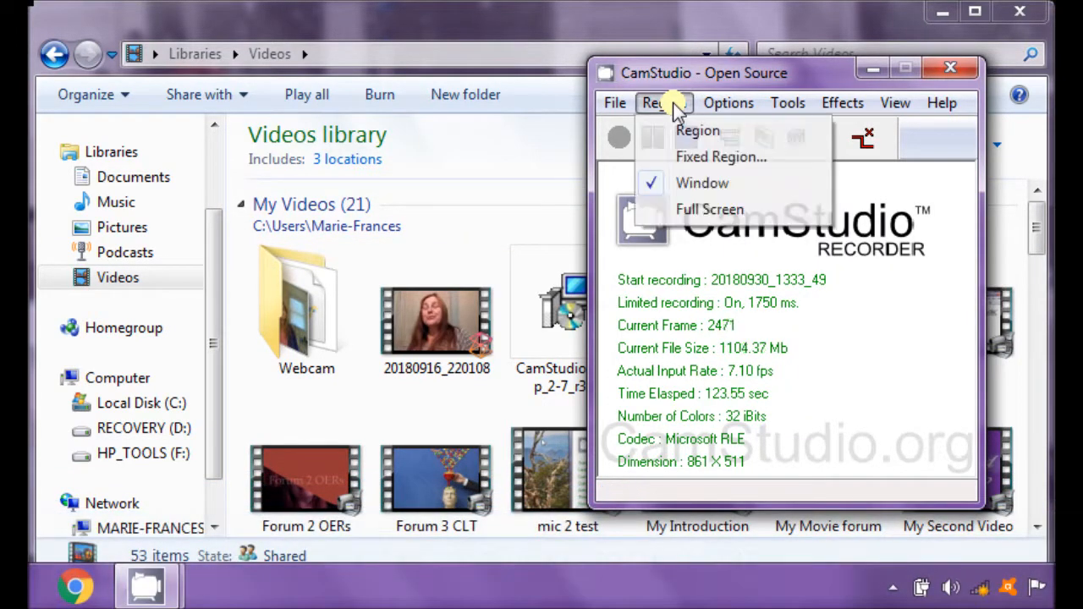
pyautogui.click(723, 104)
pyautogui.click(723, 104)
pyautogui.moveTo(770, 193)
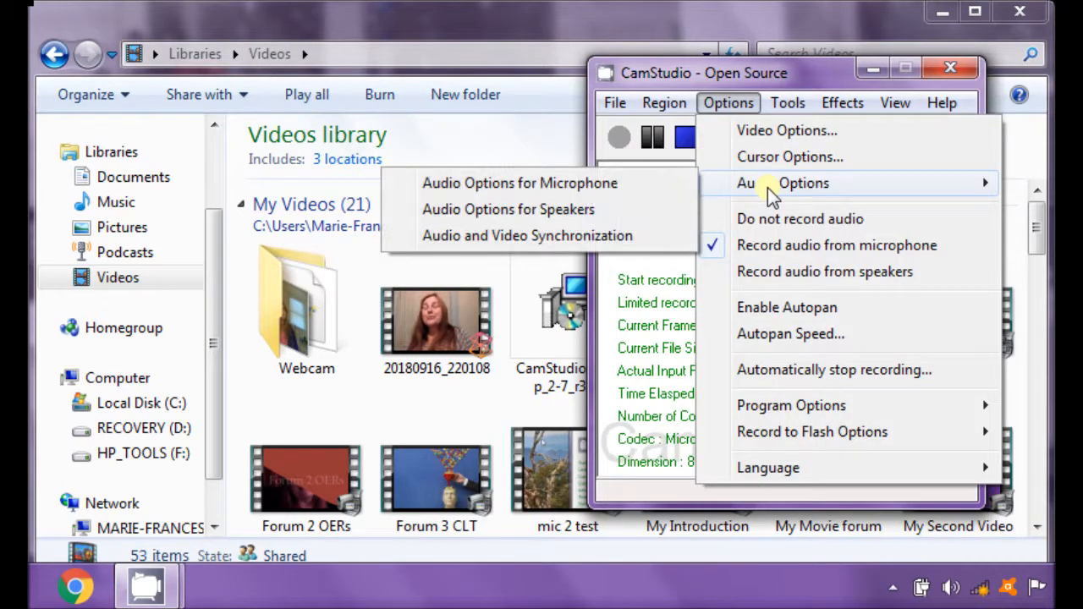
pyautogui.click(619, 183)
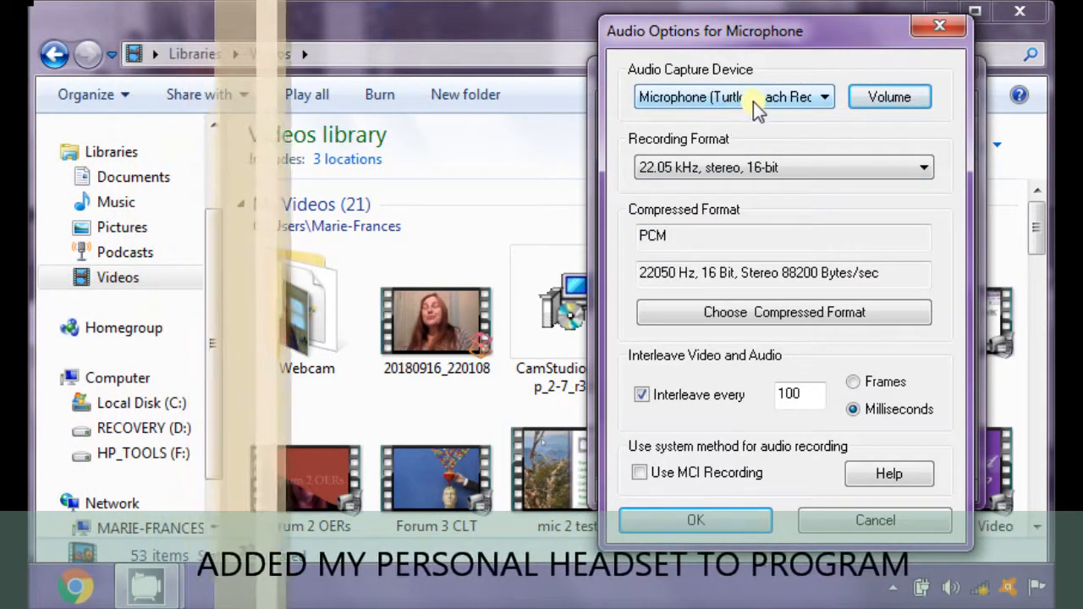
pyautogui.click(825, 104)
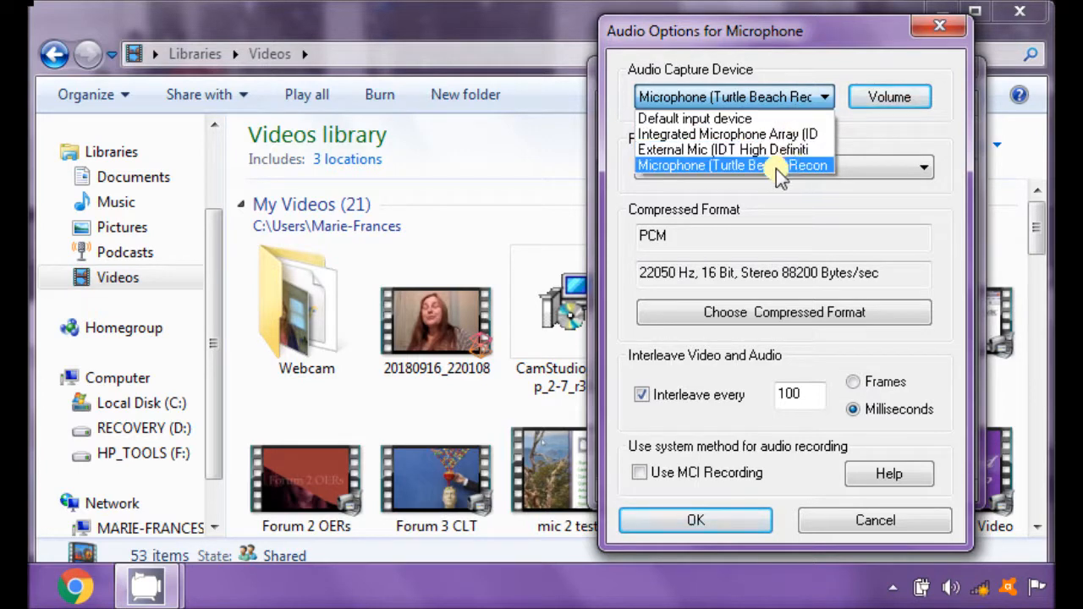
pyautogui.click(826, 97)
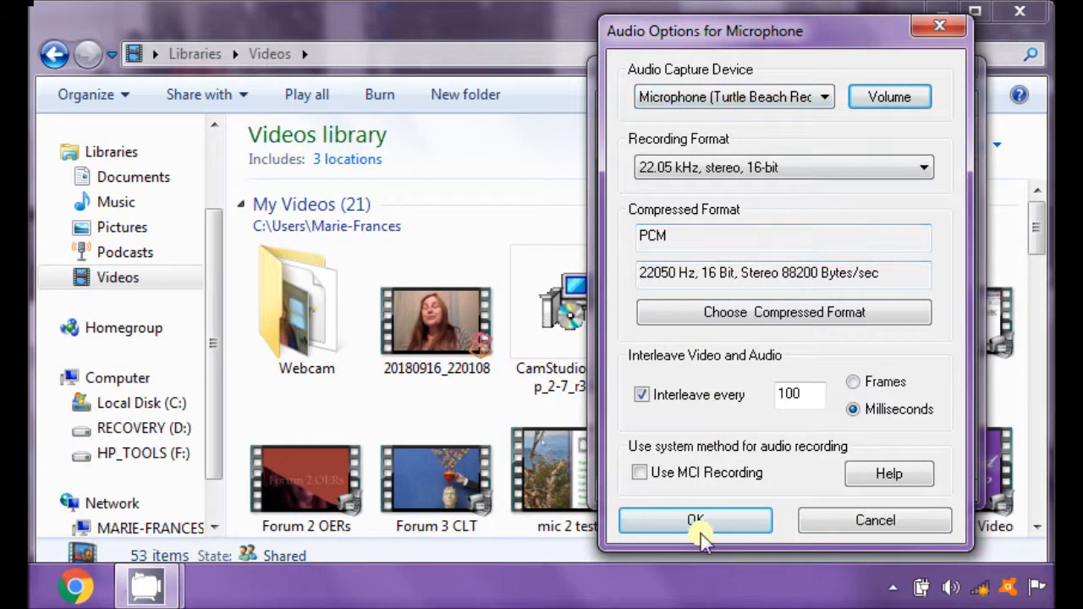
pyautogui.click(934, 35)
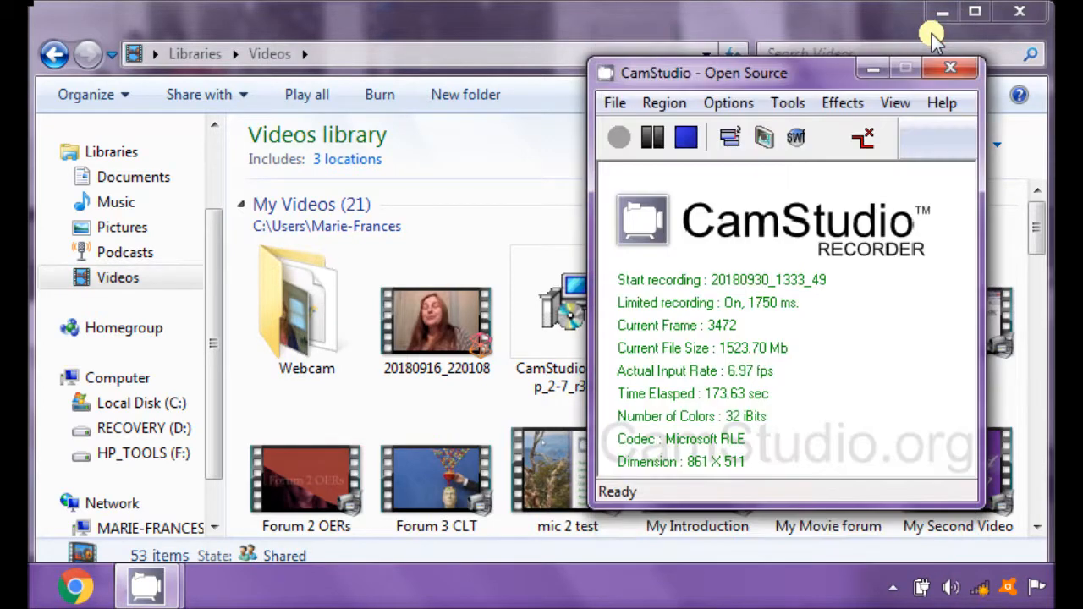
# Step: Review the program options for naming the AVI file, recording thread priority and AVI playback when recording stops, without changing them
pyautogui.click(739, 104)
pyautogui.moveTo(787, 405)
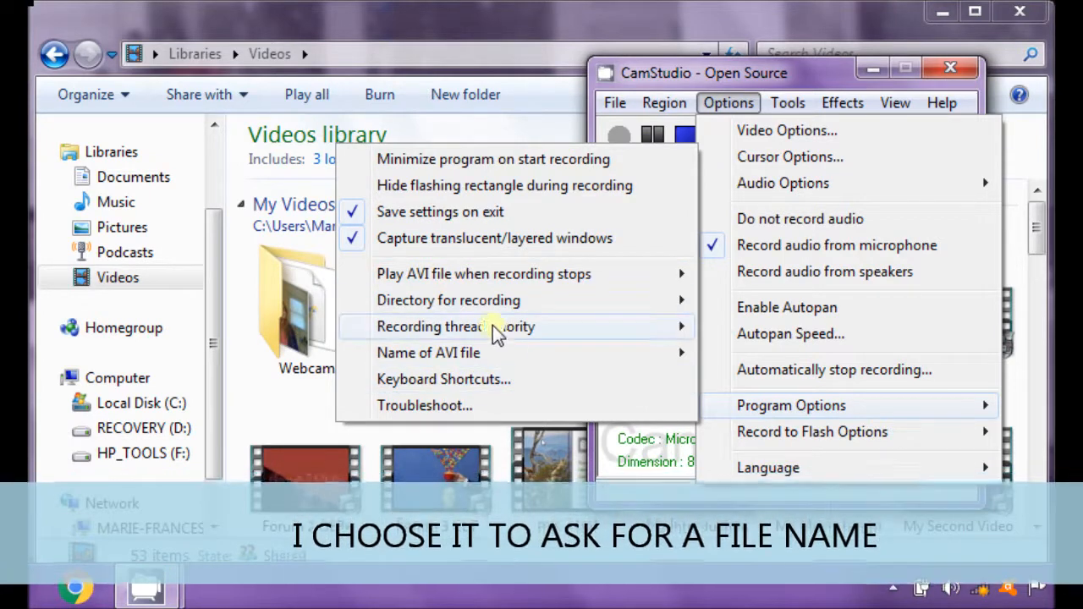
pyautogui.moveTo(514, 359)
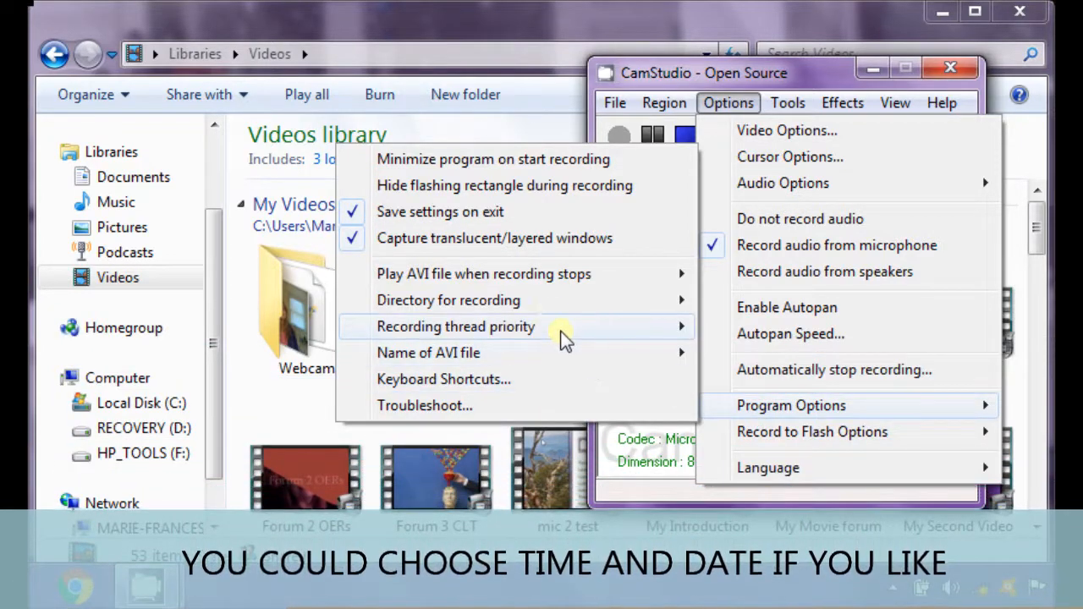
pyautogui.moveTo(558, 288)
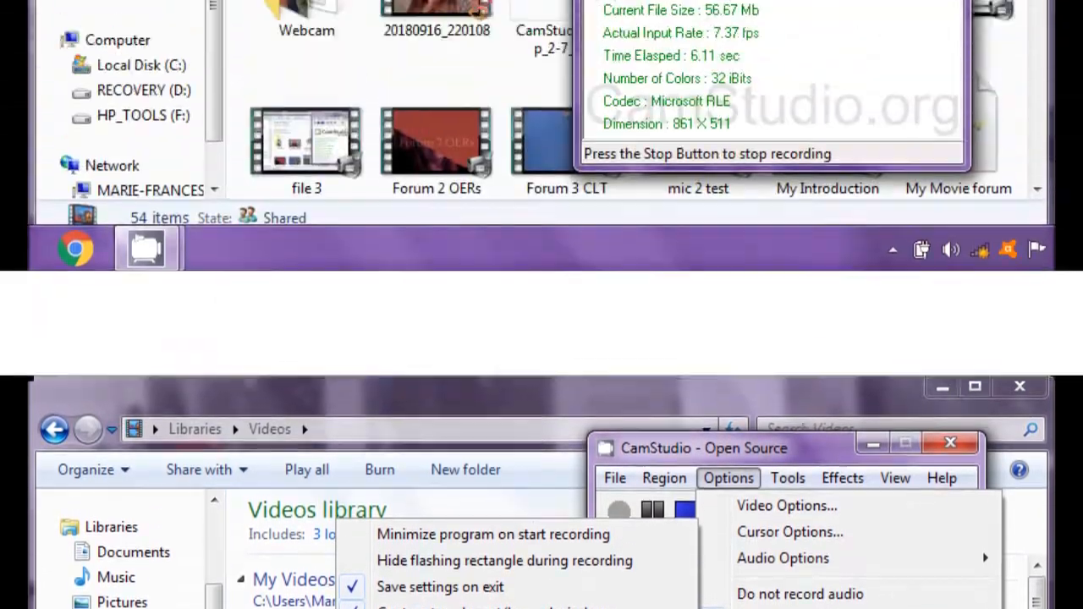
pyautogui.click(714, 75)
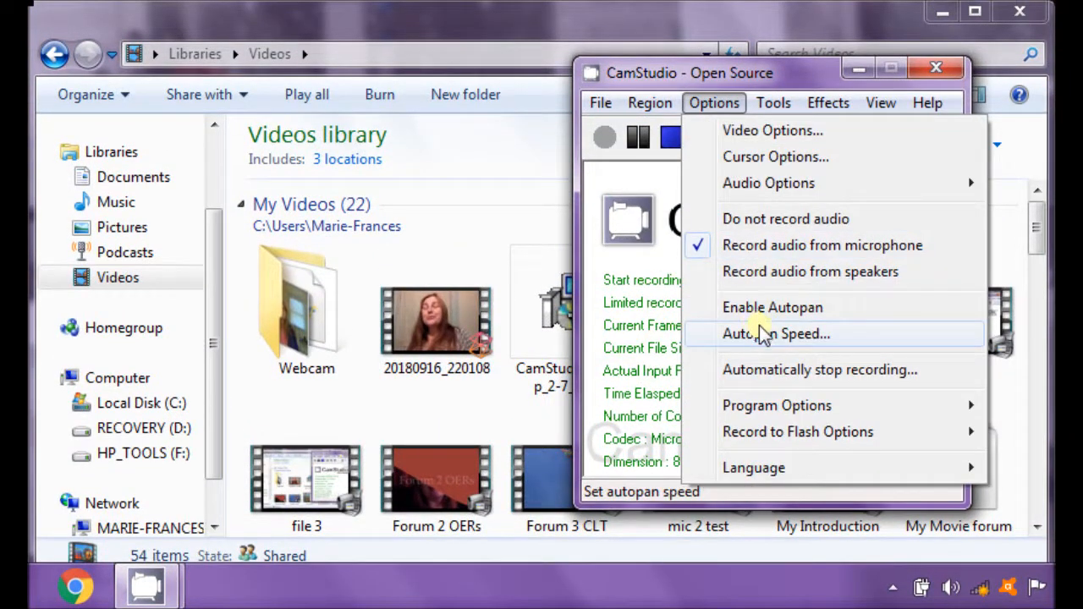
# Step: Check the Record to Flash options and the language choices, moving the recorder window to make room for them
pyautogui.moveTo(781, 441)
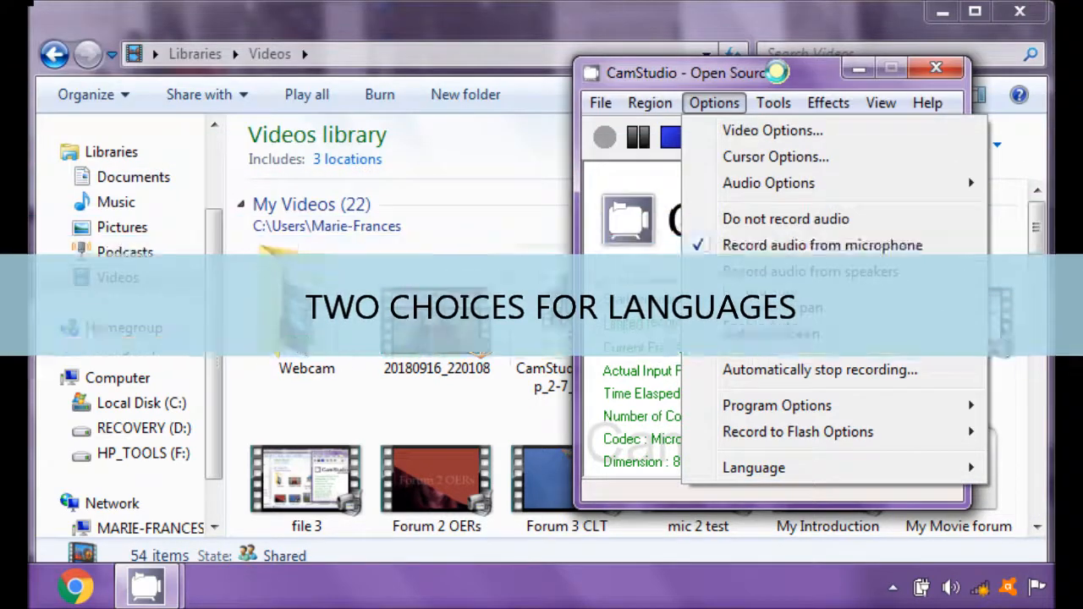
pyautogui.moveTo(768, 73); pyautogui.dragTo(626, 91)
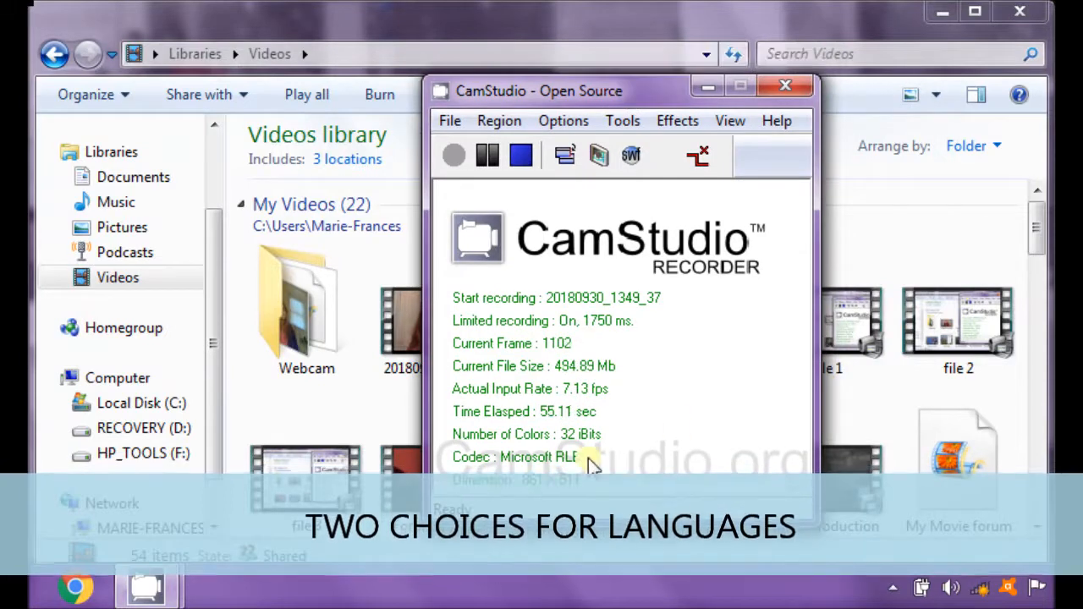
pyautogui.click(553, 118)
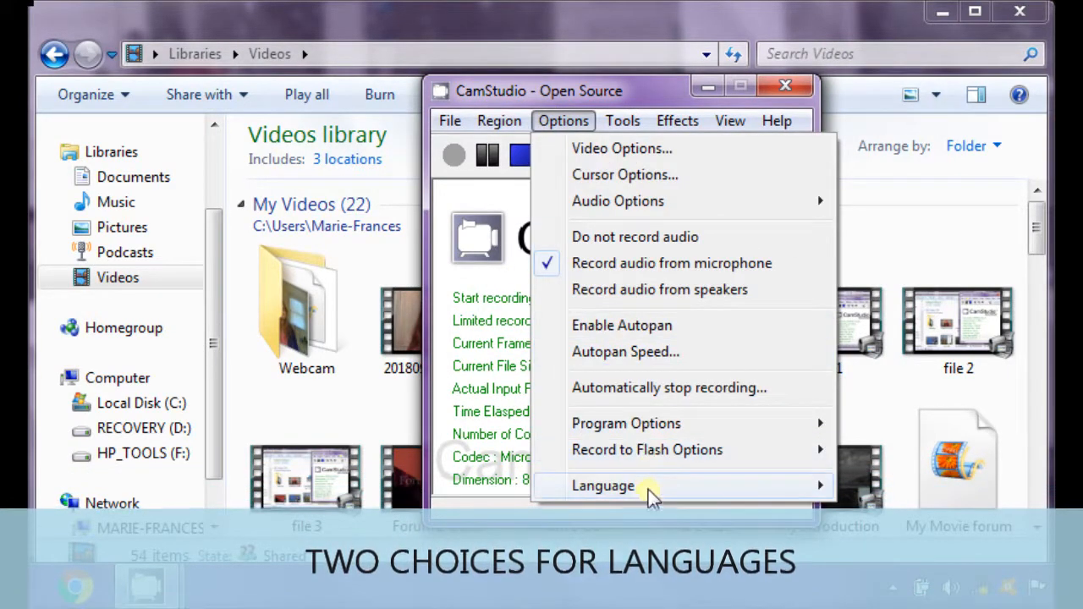
pyautogui.moveTo(649, 491)
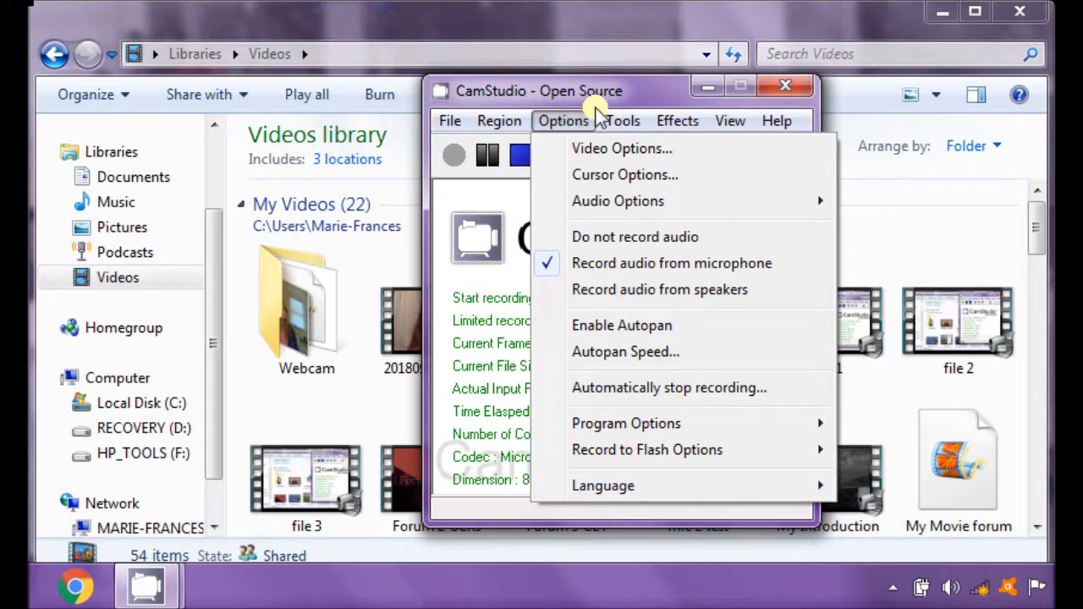
# Step: Review the recorder's effects, view, help and tools commands, including annotation and the CamStudio homepage and FAQ entries
pyautogui.moveTo(655, 126)
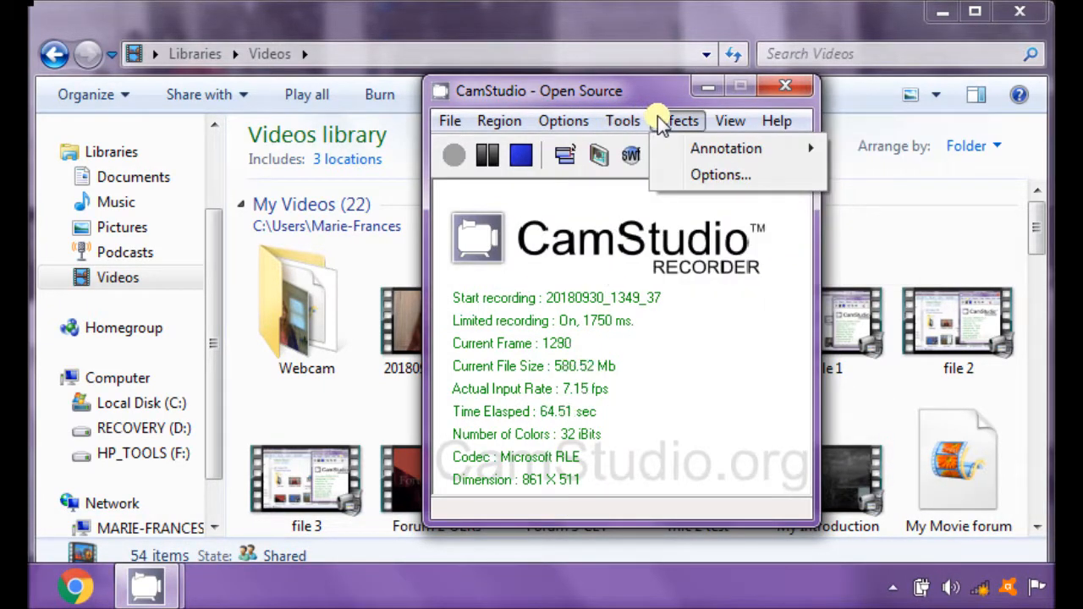
pyautogui.moveTo(728, 122)
pyautogui.moveTo(779, 122)
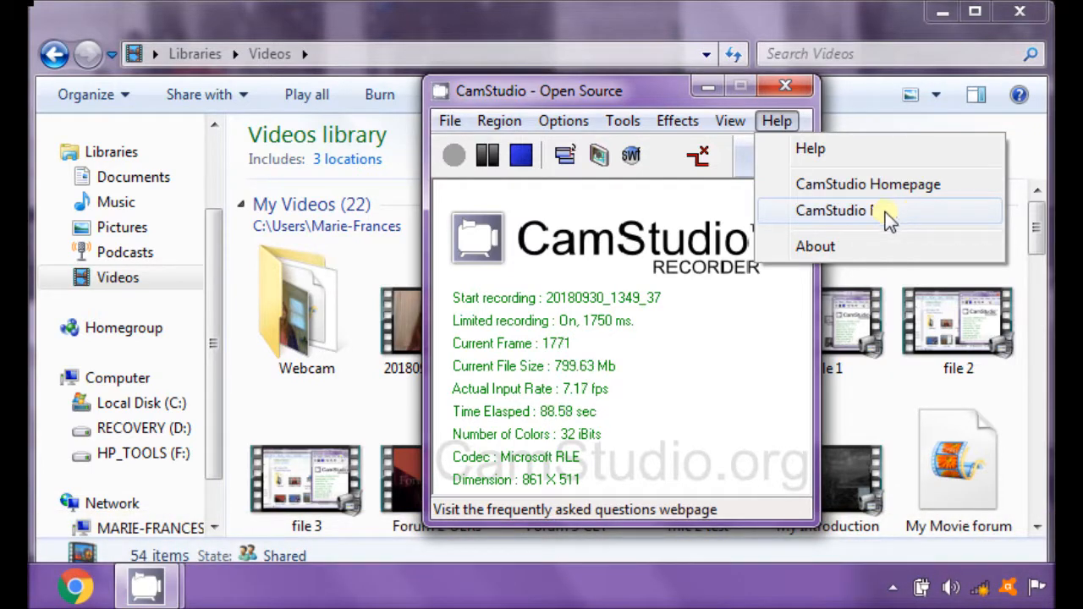
pyautogui.click(623, 121)
pyautogui.press('Right')
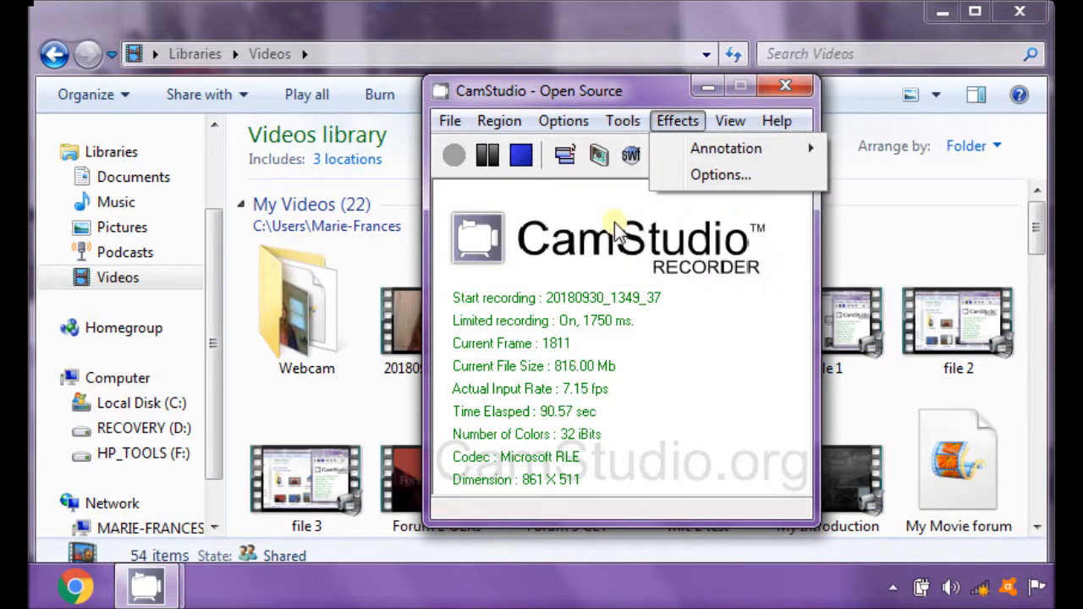
# Step: Reposition the recorder window and toggle it twice between its compact and full views
pyautogui.moveTo(643, 87); pyautogui.dragTo(796, 56)
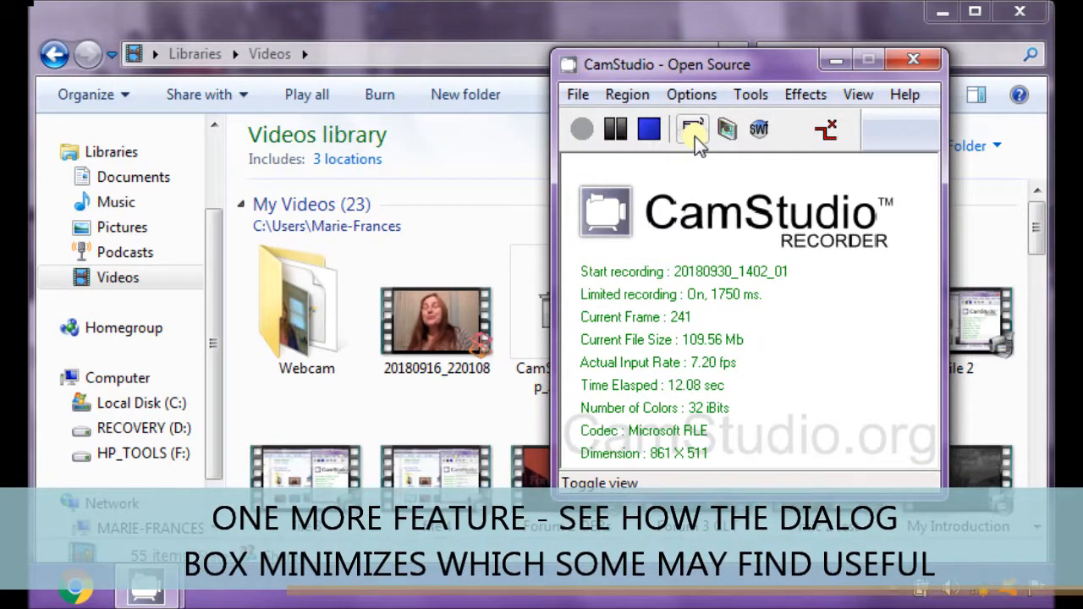
pyautogui.click(694, 136)
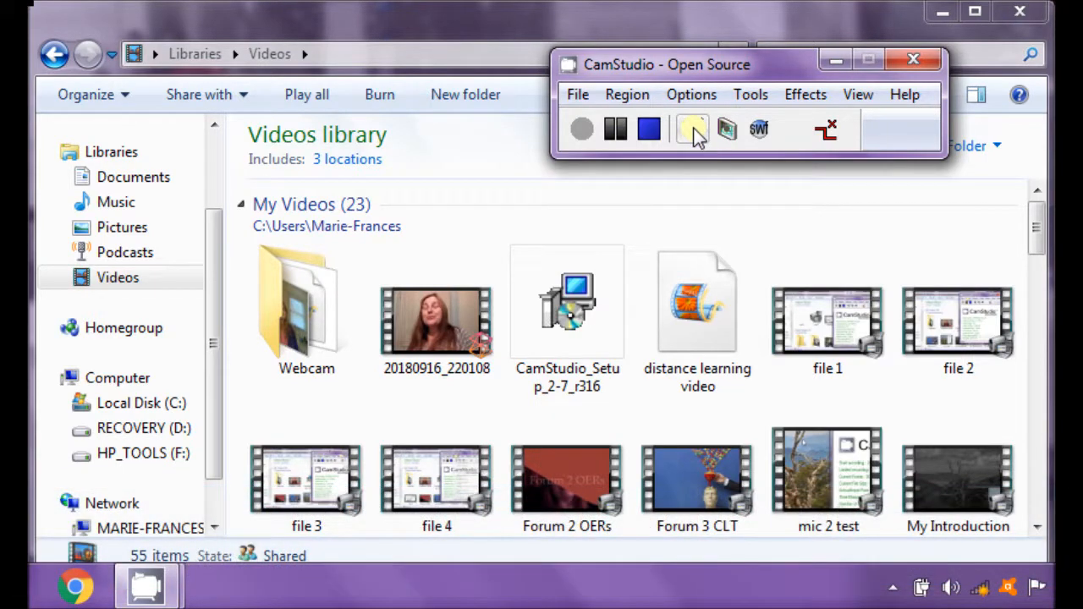
pyautogui.click(695, 135)
pyautogui.click(692, 102)
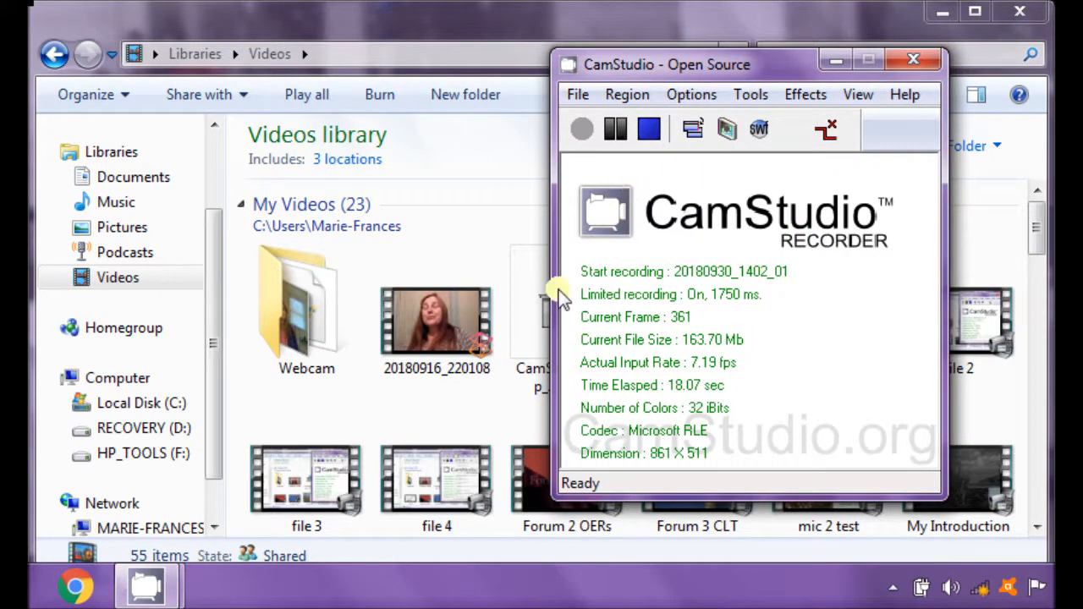
pyautogui.click(693, 132)
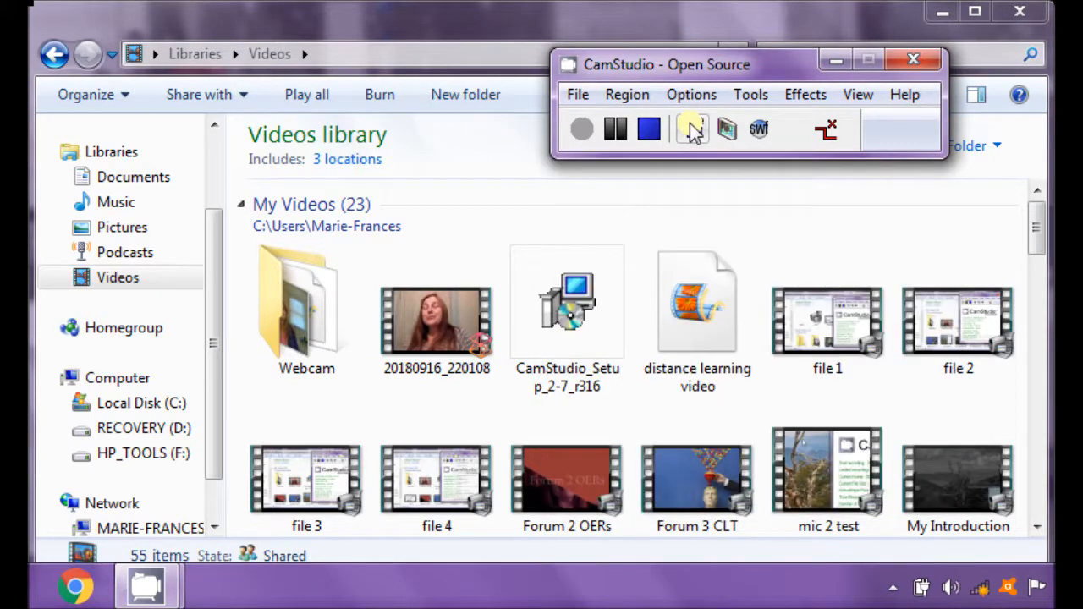
pyautogui.click(692, 119)
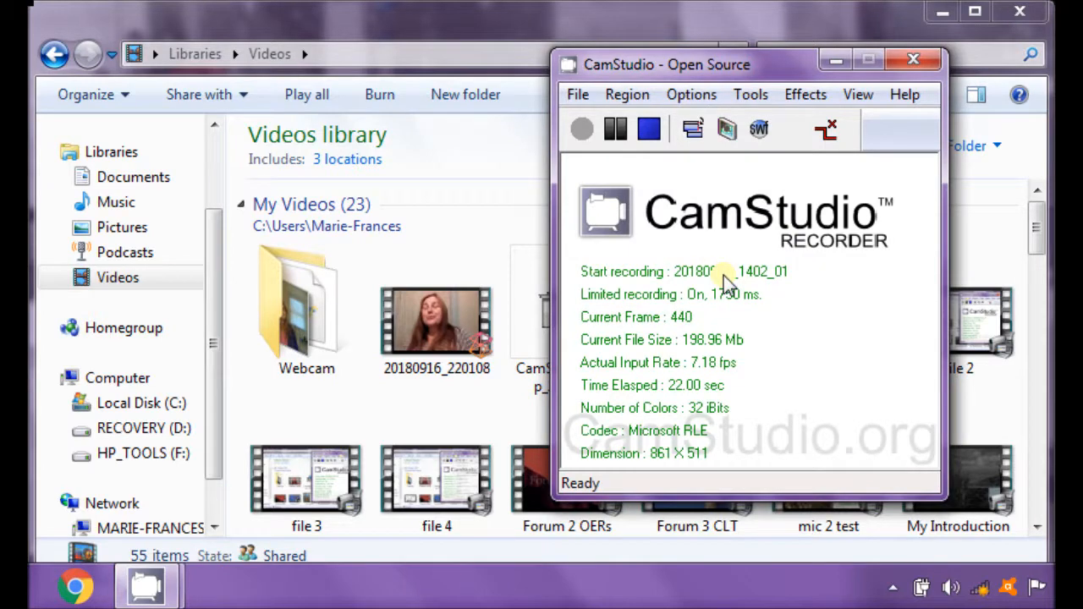